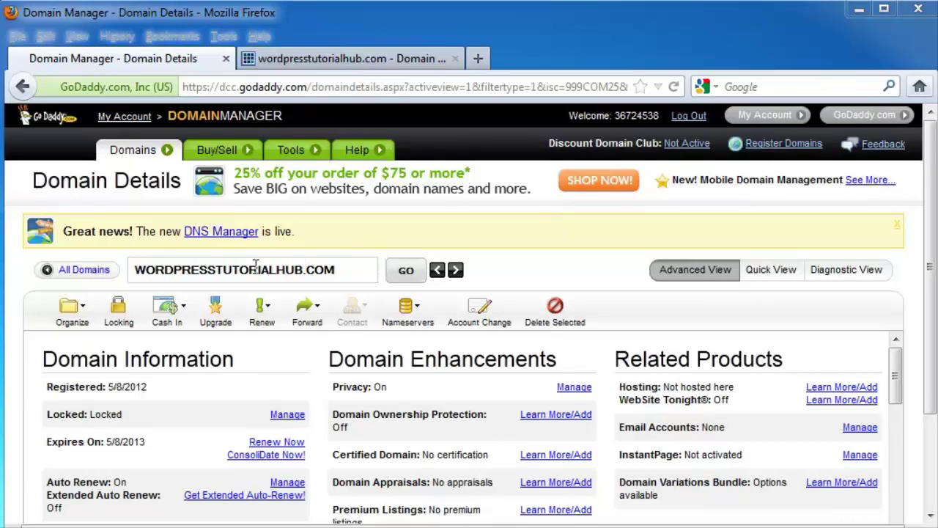
Check the domain's current NS05/NS06.DOMAINCONTROL.COM nameservers, then move to Bluehost's Domain Manager page.
left_click(491, 270)
scroll(469, 302, "down", 4)
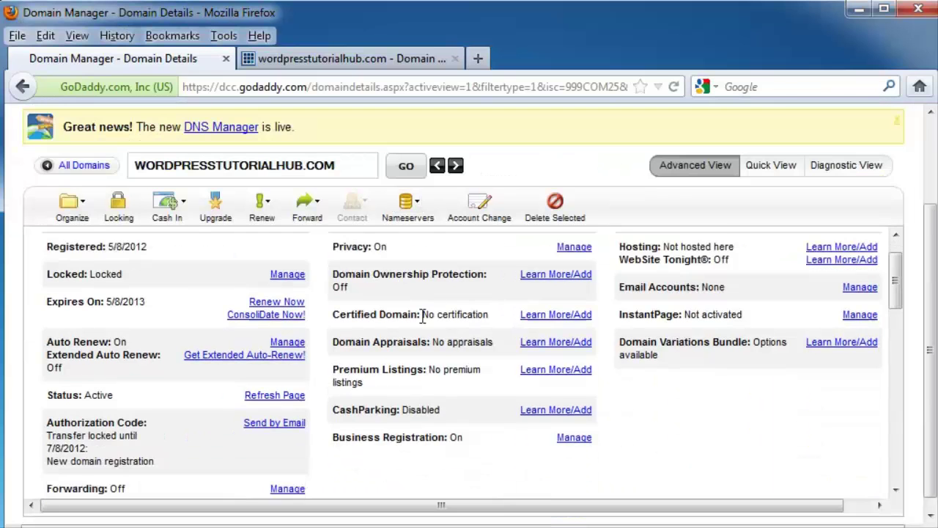
scroll(369, 294, "up", 1)
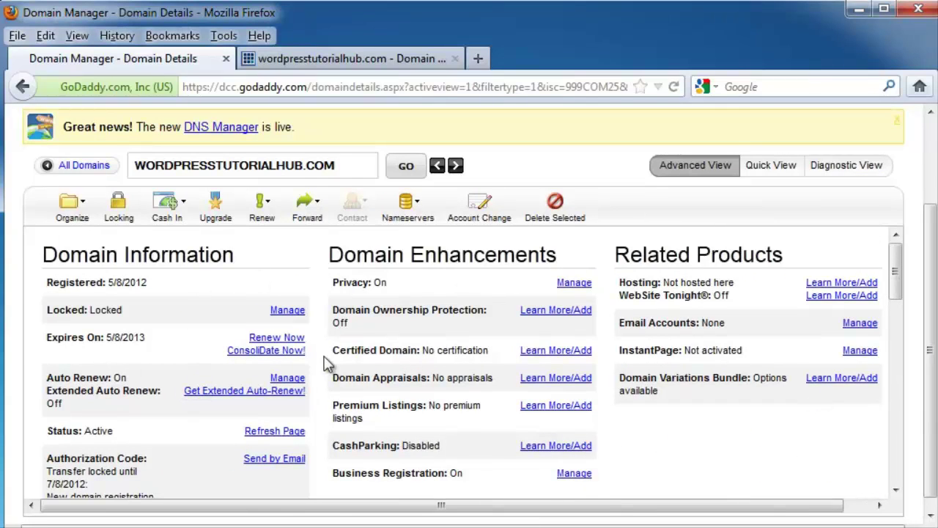
scroll(328, 363, "down", 6)
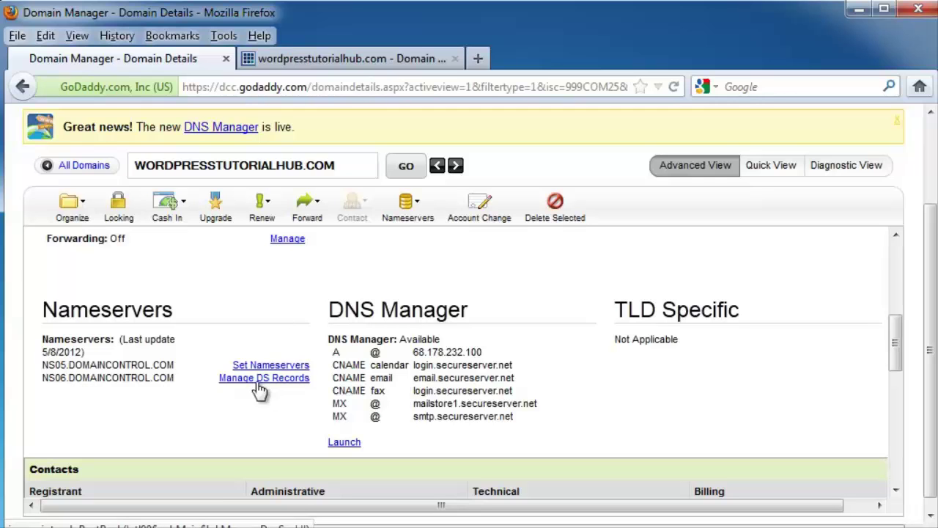
left_click(301, 63)
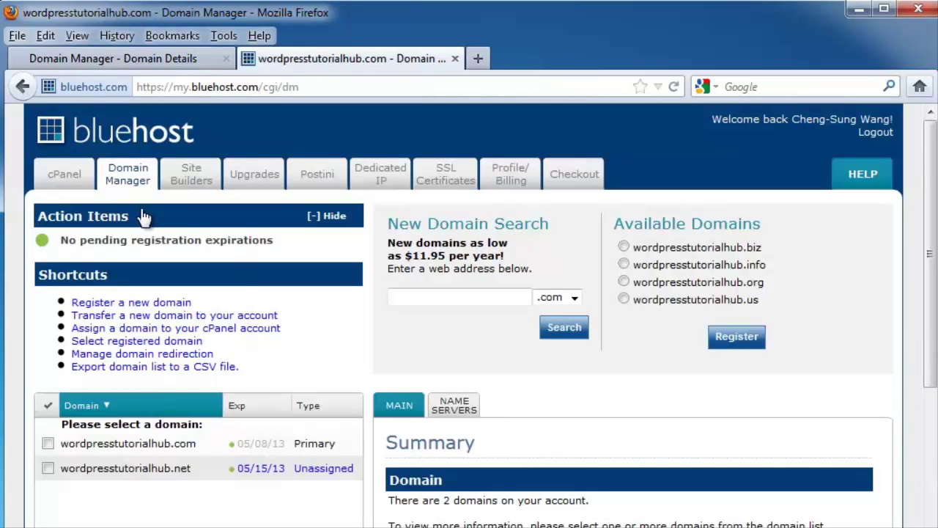
Display Bluehost's nameservers ns1.bluehost.com and ns2.bluehost.com under Name Servers.
scroll(505, 493, "down", 3)
left_click(463, 305)
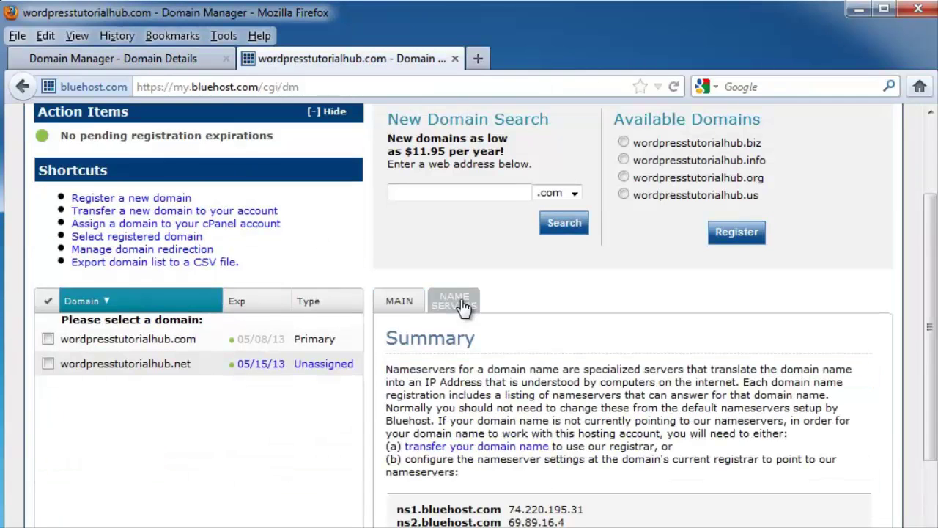
scroll(554, 415, "down", 2)
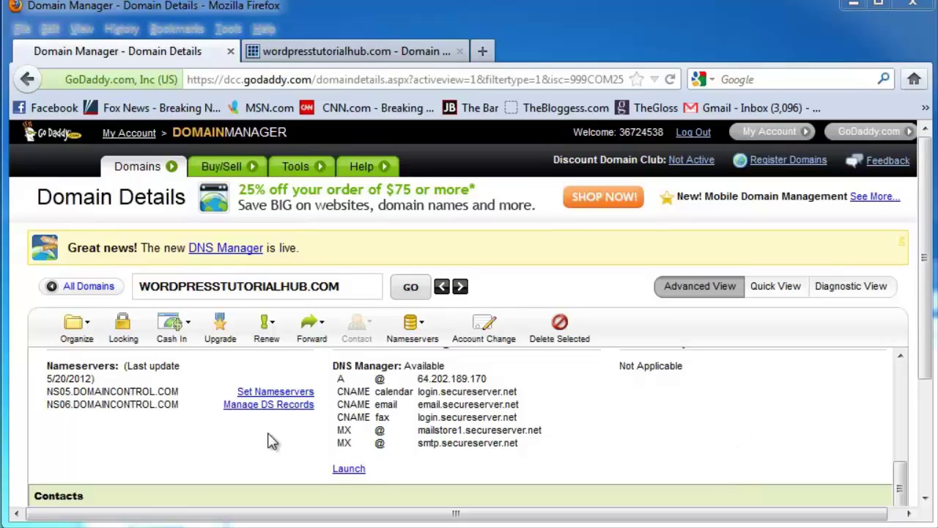
Start Set Nameservers with 'I have specific nameservers' chosen and the Nameserver 1 field ready for editing.
left_click(275, 392)
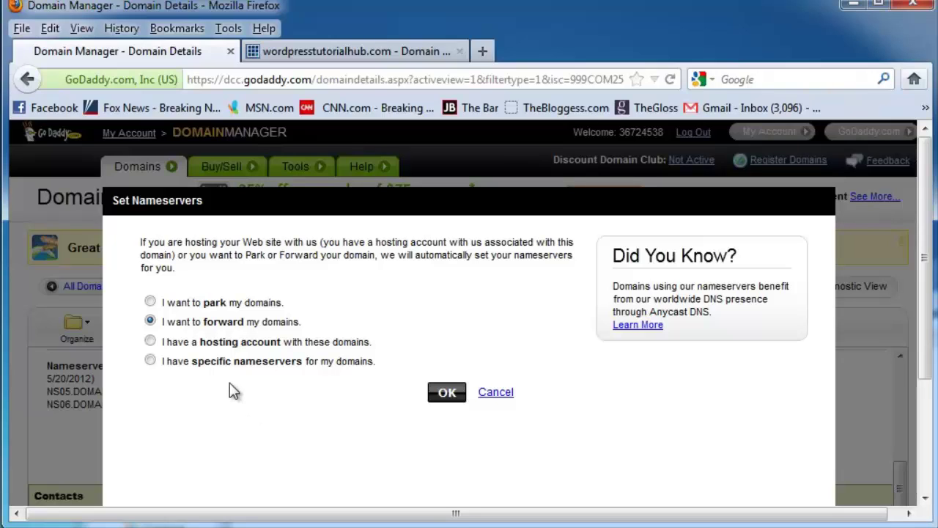
left_click(151, 361)
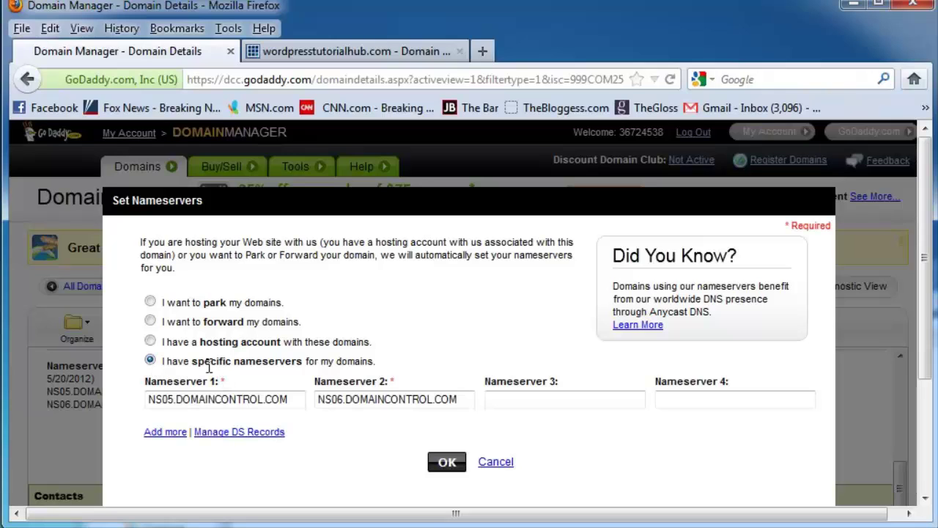
left_click(175, 400)
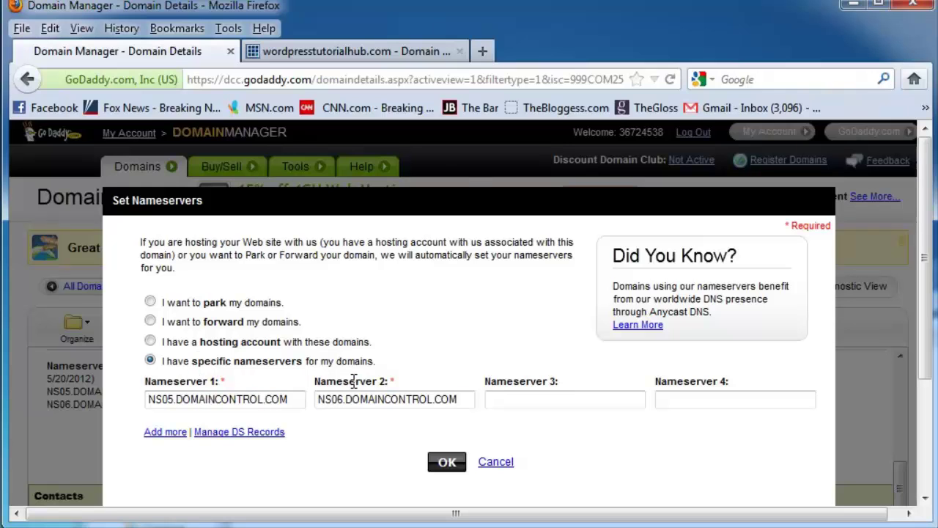
left_click(368, 50)
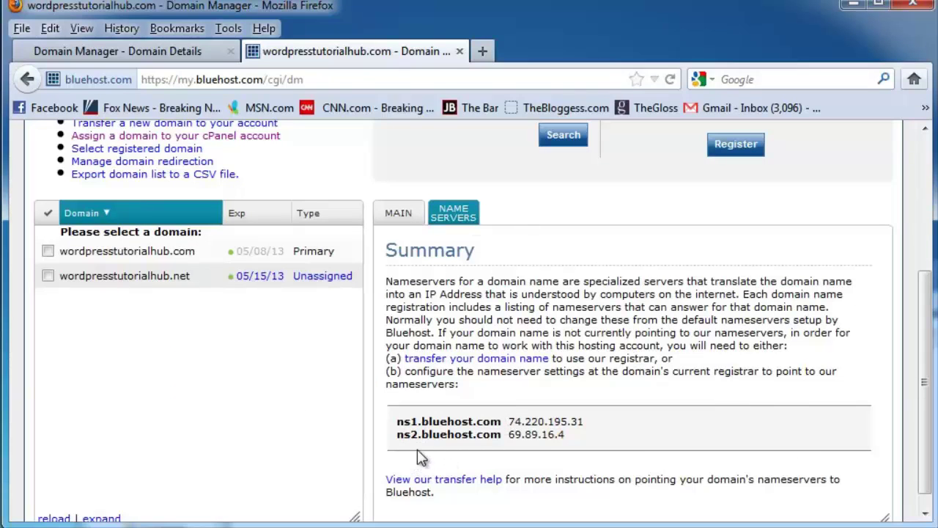
Copy ns1.bluehost.com from Bluehost and paste it over NS05.DOMAINCONTROL.COM as Nameserver 1.
left_click_drag(505, 422, 419, 416)
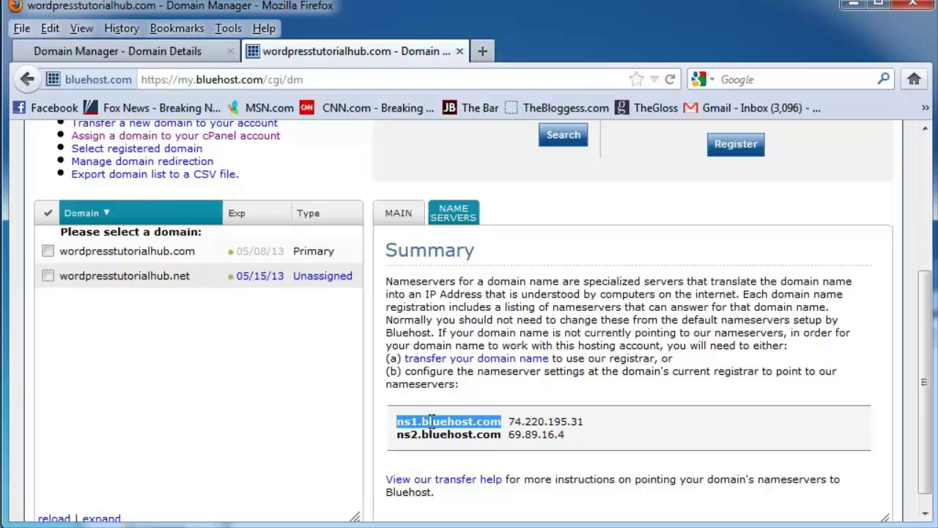
right_click(432, 423)
left_click(486, 505)
left_click(162, 64)
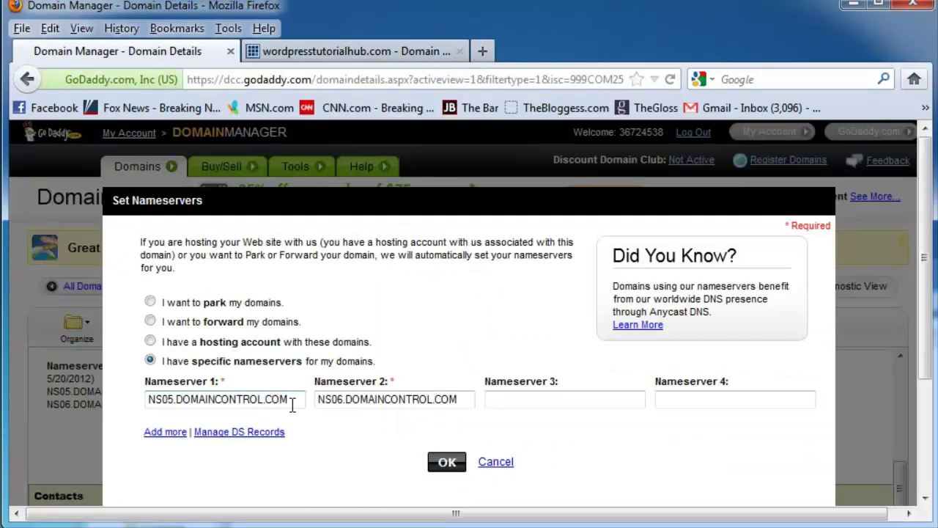
left_click_drag(293, 403, 117, 392)
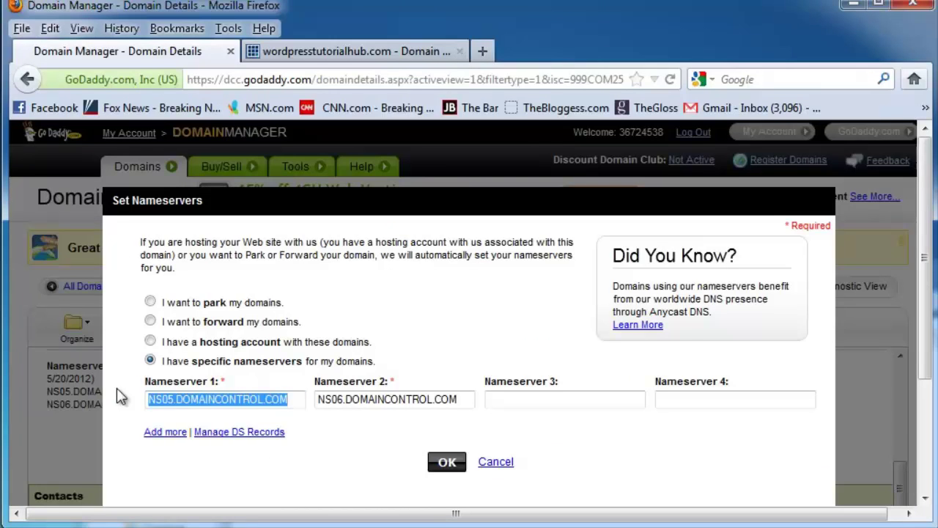
key("ctrl+v")
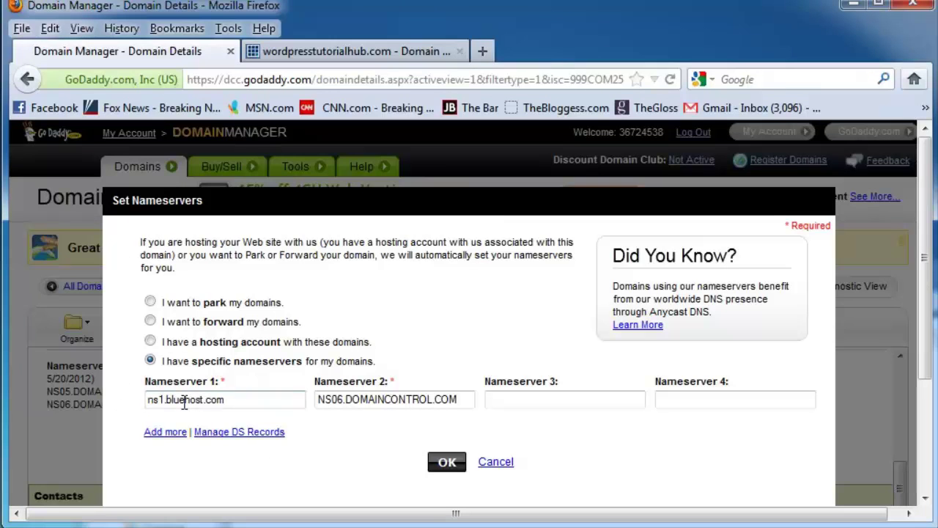
right_click(202, 400)
left_click(131, 403)
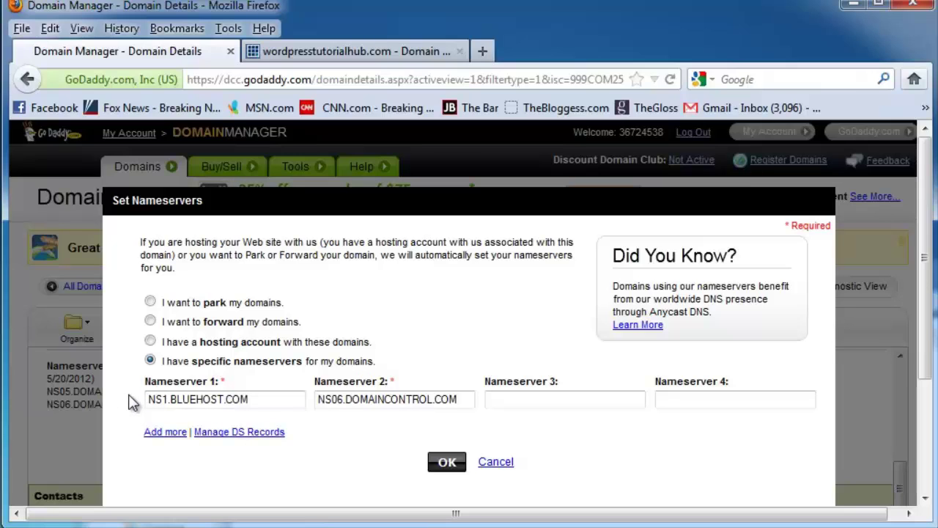
Copy ns2.bluehost.com from Bluehost and paste it over NS06.DOMAINCONTROL.COM as Nameserver 2.
left_click(353, 47)
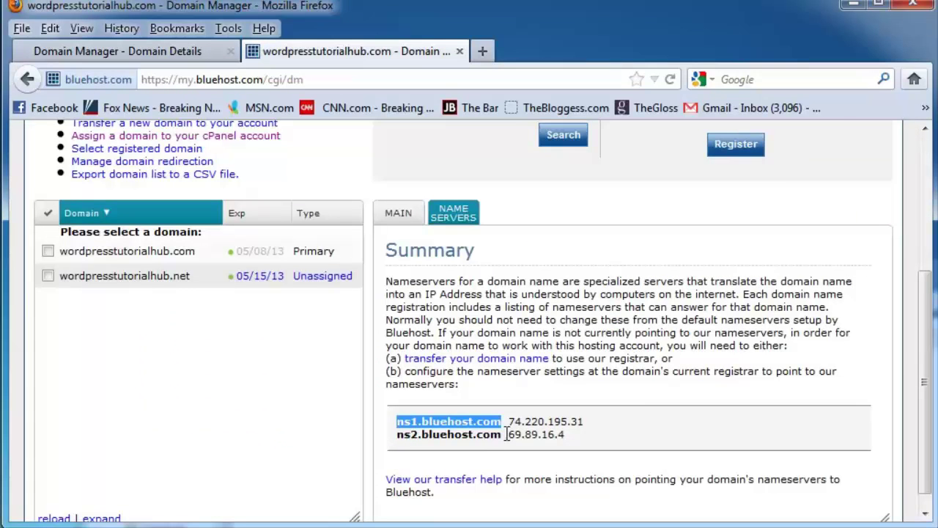
left_click_drag(504, 434, 394, 433)
right_click(429, 434)
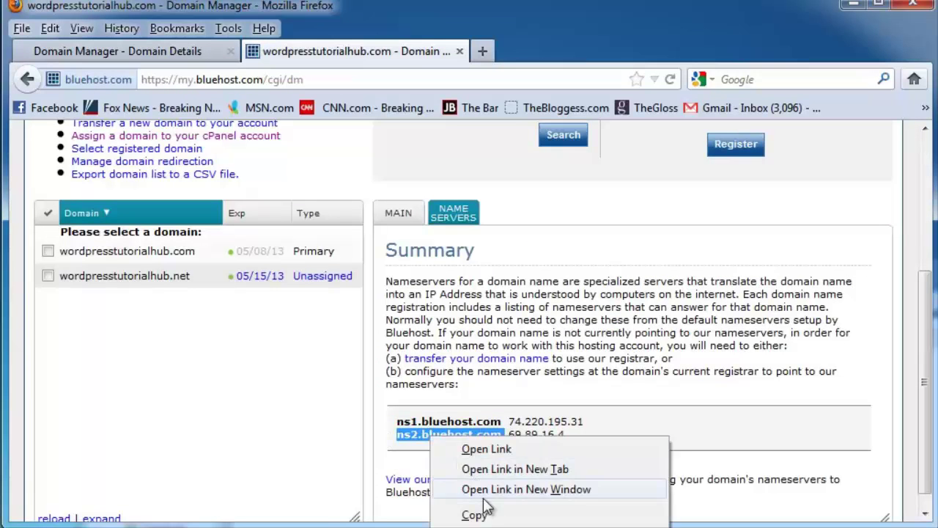
left_click(458, 515)
left_click(150, 52)
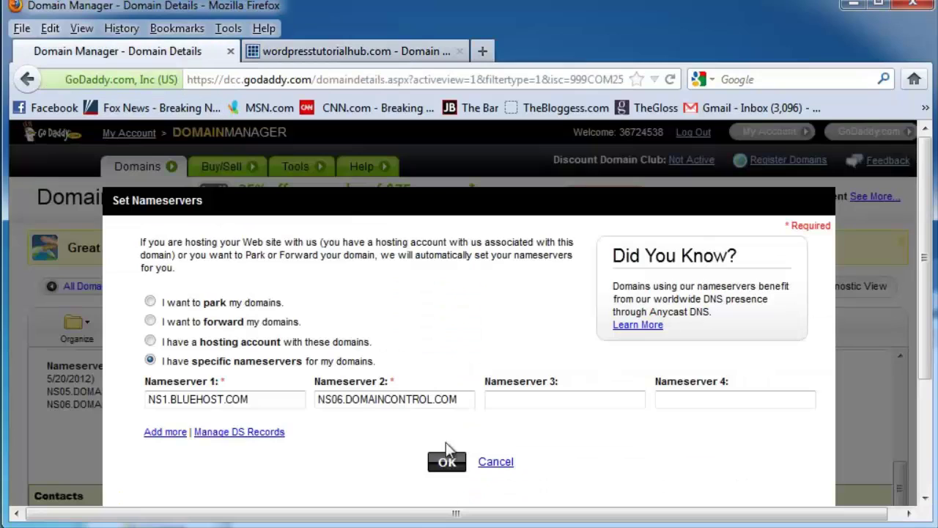
left_click(471, 406)
left_click_drag(471, 405, 317, 402)
key("ctrl+v")
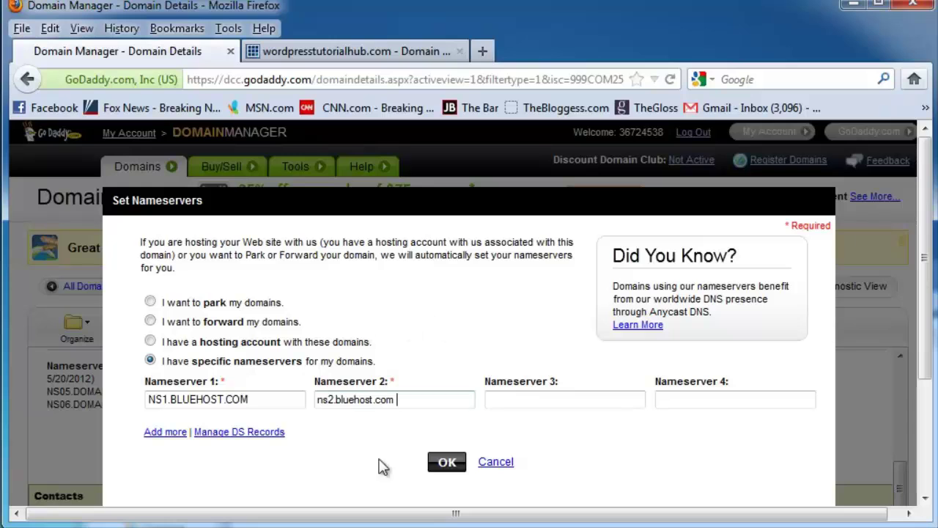
Cancel the Set Nameservers form unsaved, then view and dismiss the Manage DS Records notice.
left_click(497, 469)
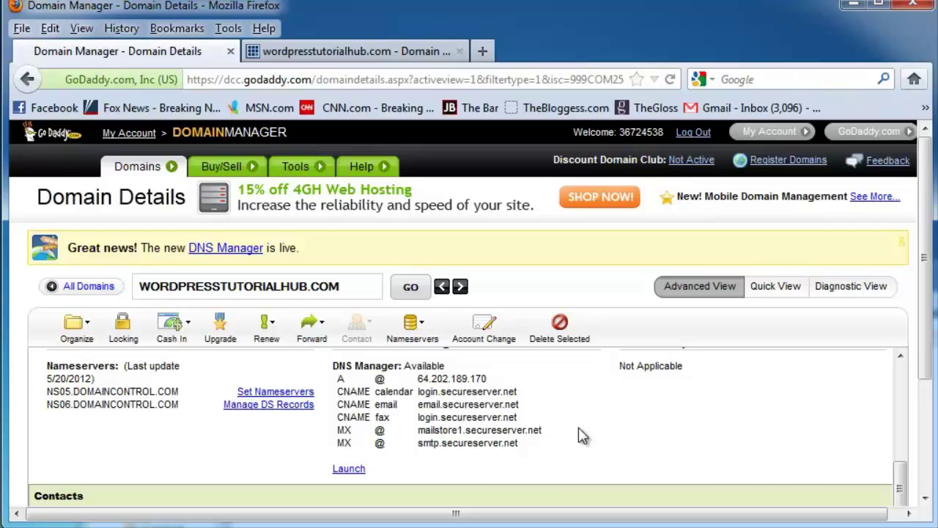
left_click(264, 410)
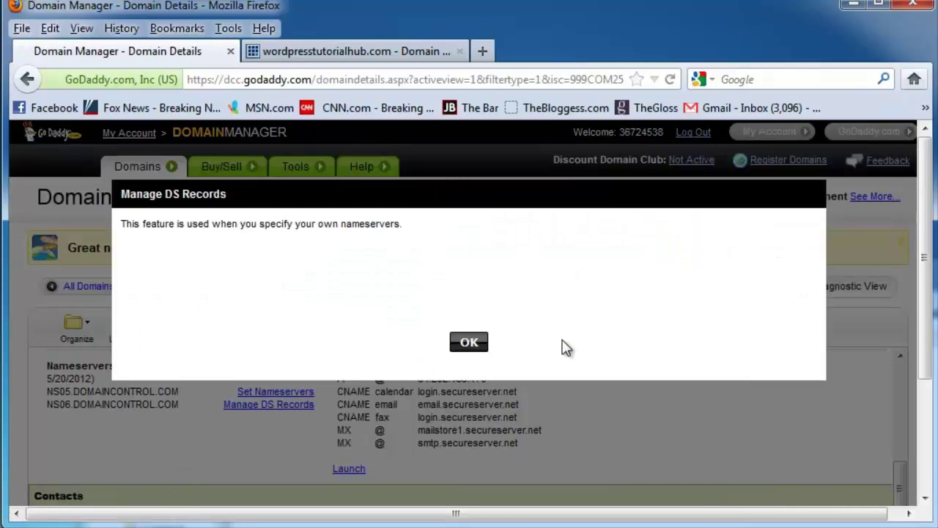
left_click(472, 345)
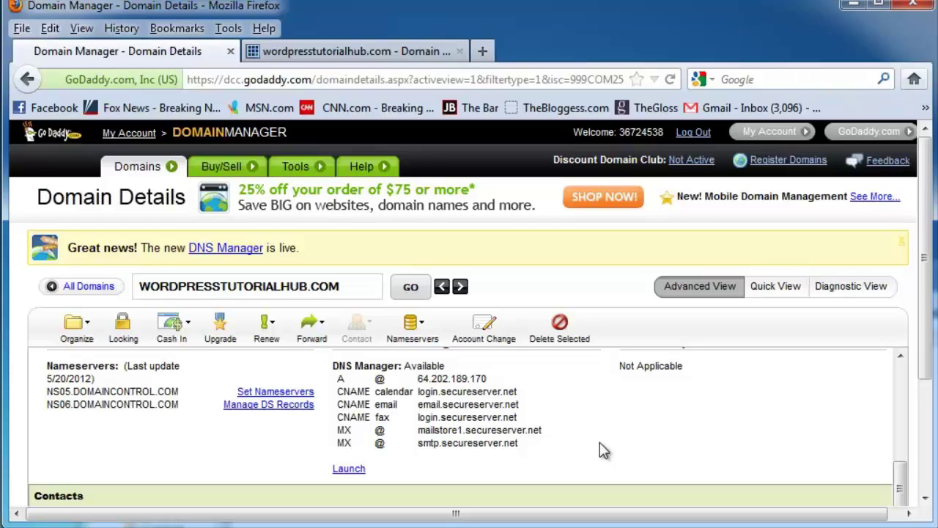
Open the hosting account's cPanel from the Bluehost domain manager.
left_click(388, 55)
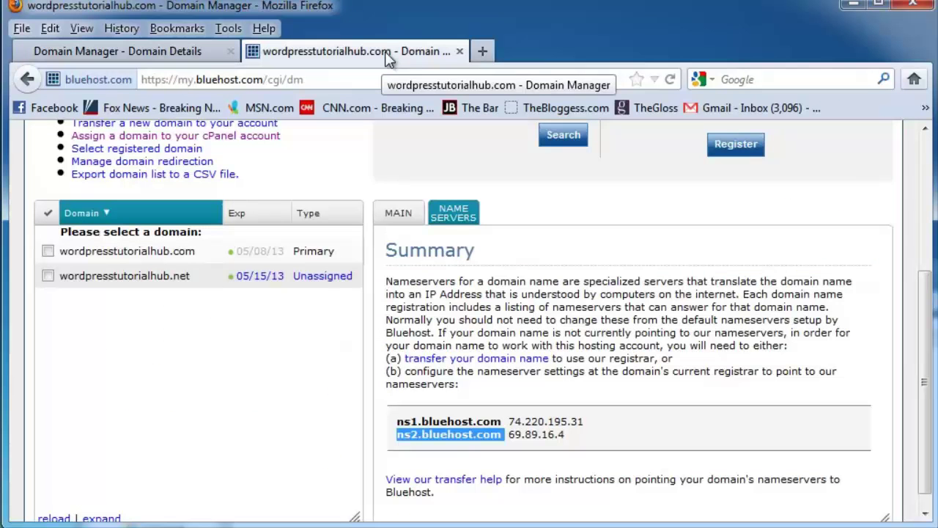
scroll(645, 348, "up", 5)
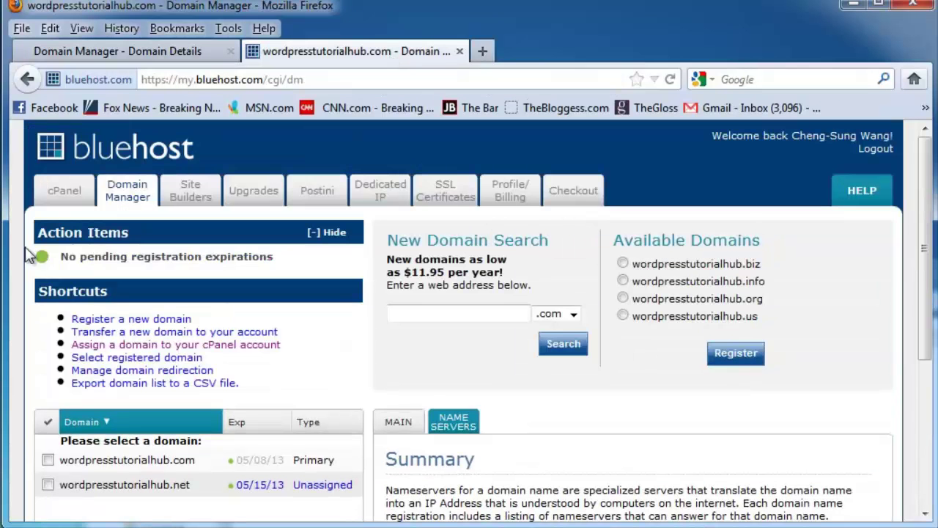
left_click(65, 192)
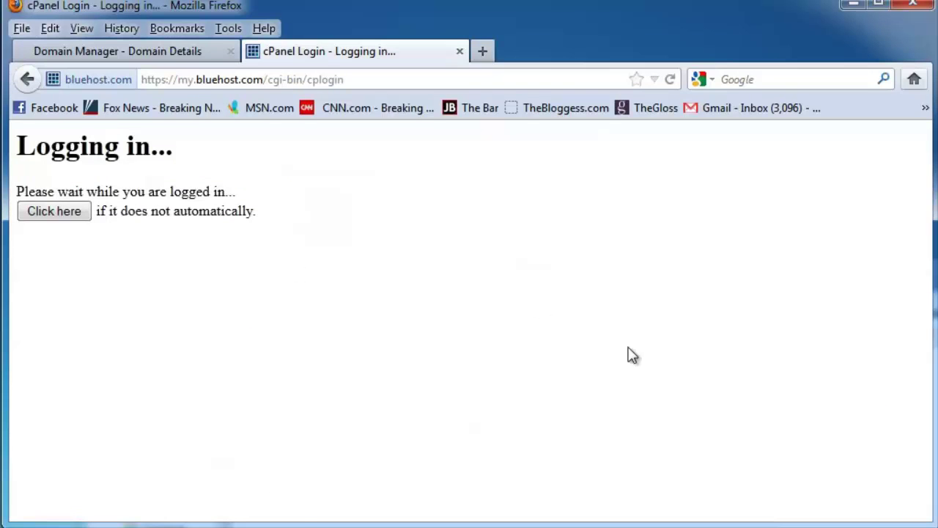
Open Redirects from cPanel's Domains section.
scroll(752, 368, "down", 10)
scroll(752, 368, "down", 3)
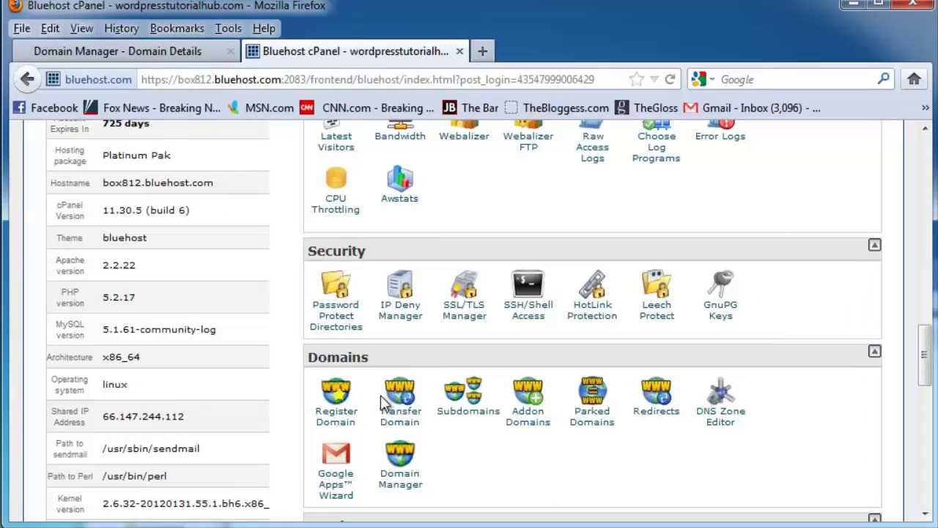
left_click(399, 456)
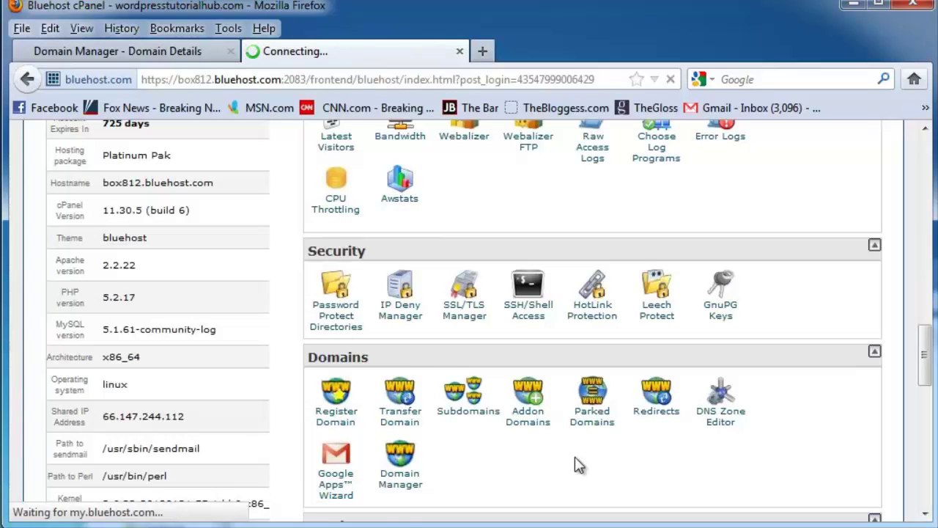
scroll(542, 411, "up", 4)
scroll(526, 337, "down", 3)
scroll(526, 359, "down", 3)
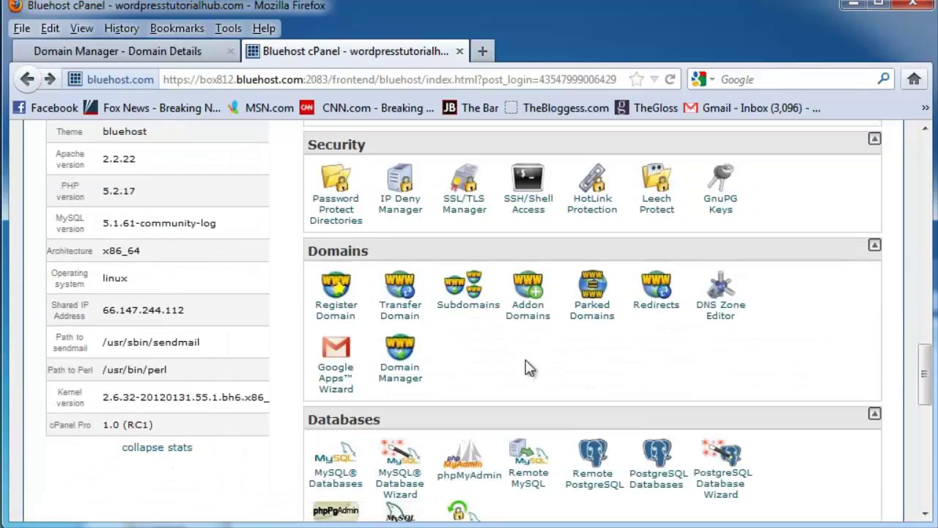
left_click(663, 301)
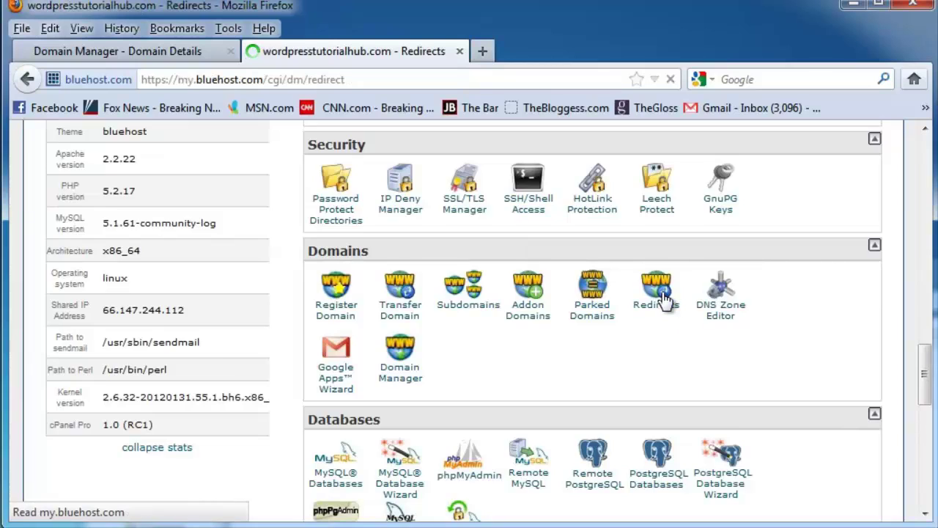
scroll(630, 330, "down", 3)
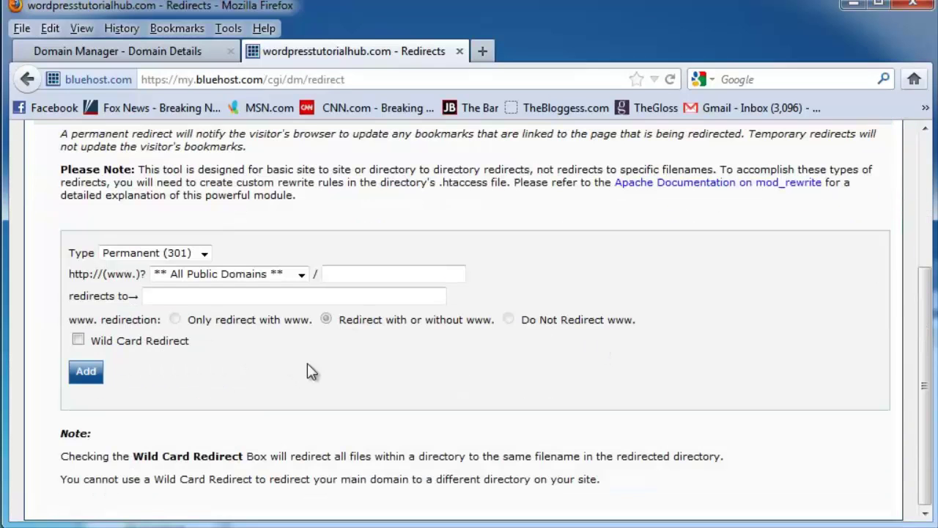
left_click(345, 273)
left_click(201, 253)
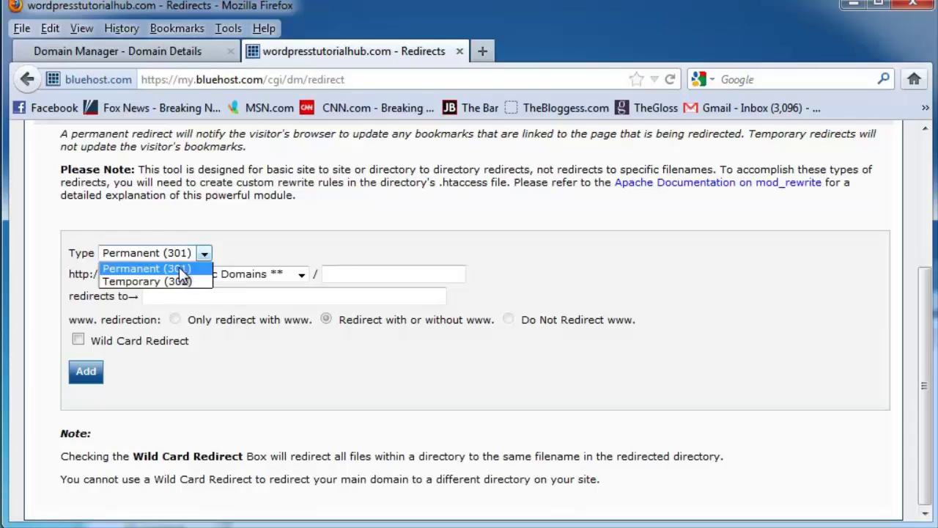
left_click(179, 267)
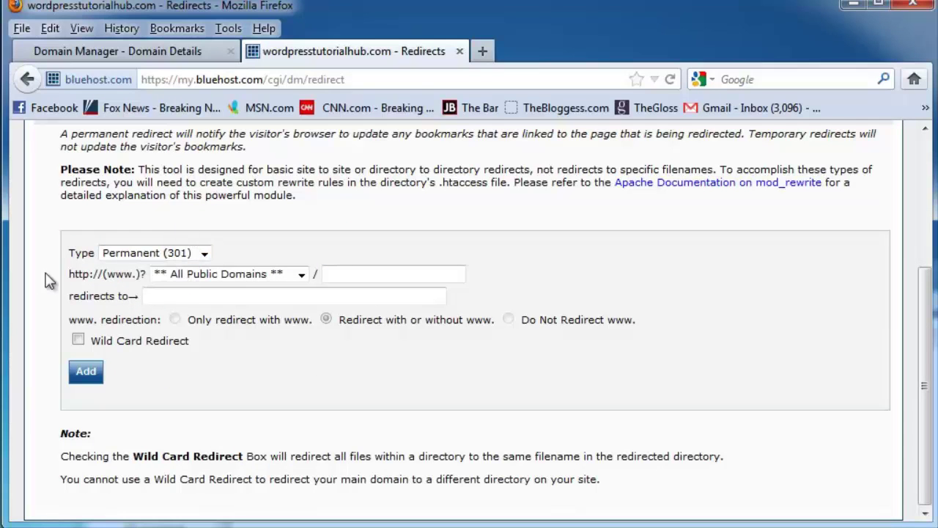
left_click(301, 274)
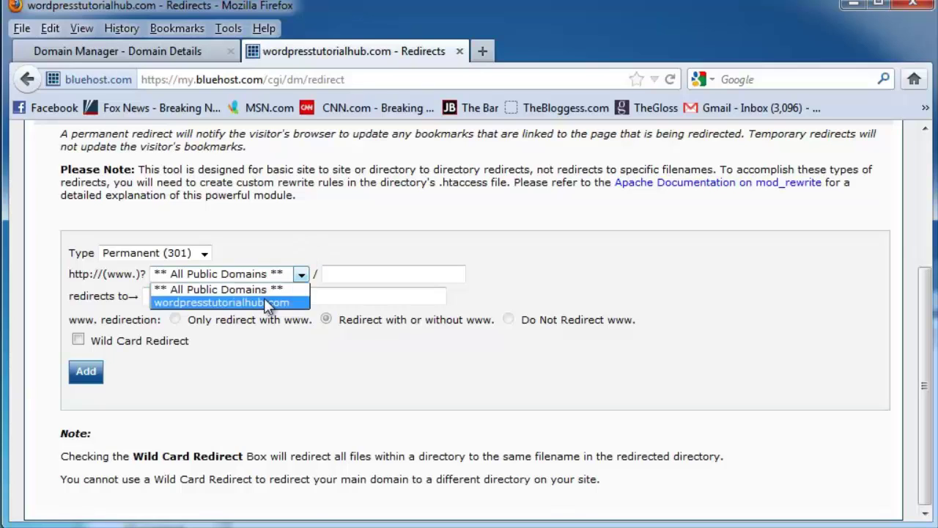
left_click(282, 290)
left_click(370, 274)
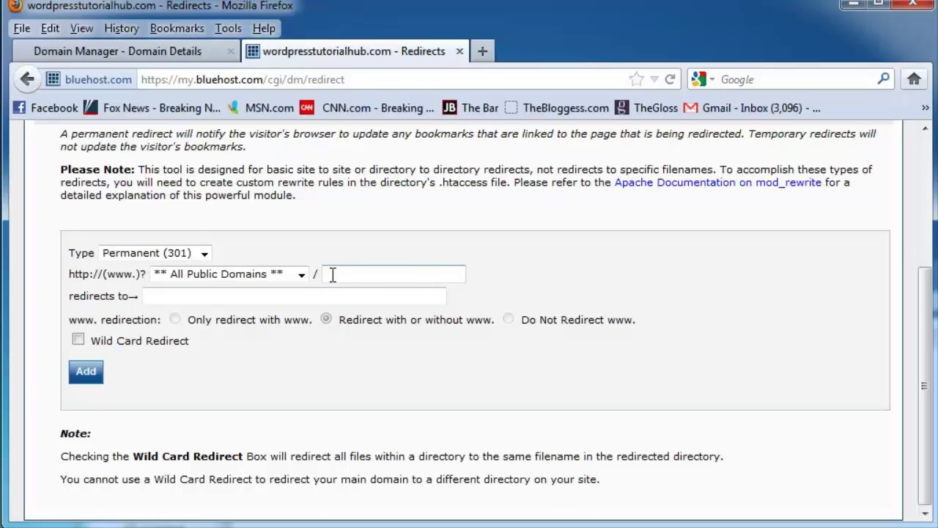
left_click(237, 295)
Go back to GoDaddy's Domain Details tab, still showing the NS05/NS06 nameservers.
left_click(169, 53)
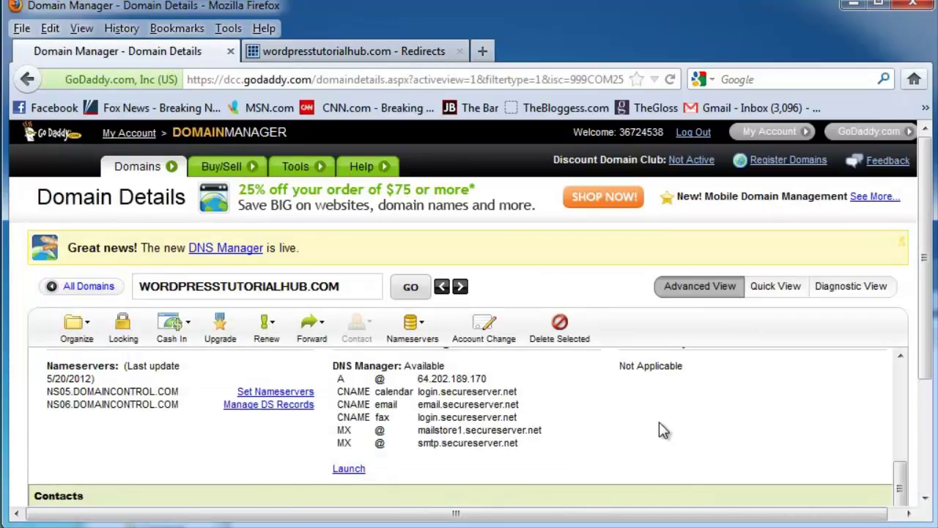